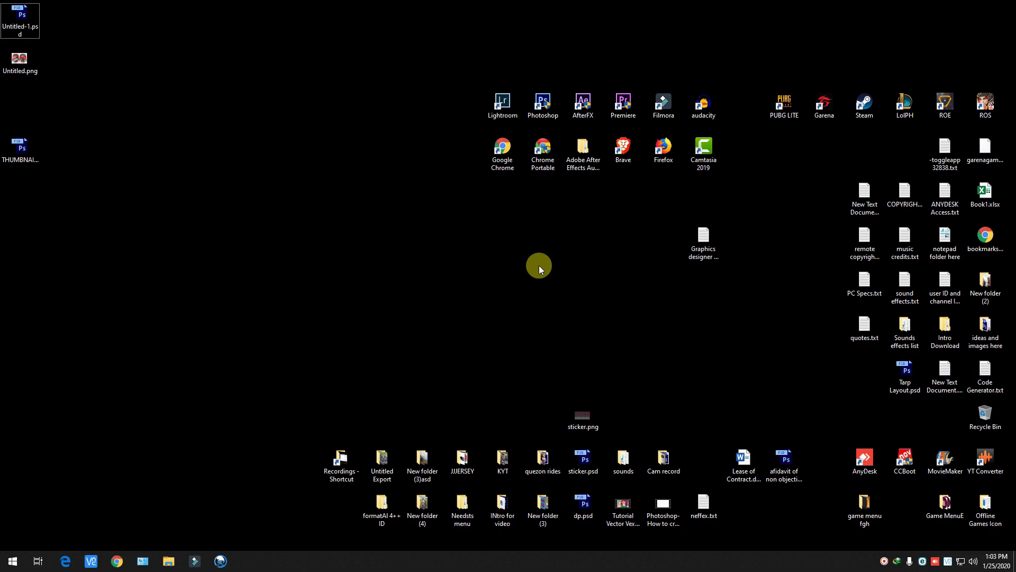
Launch Photoshop CS6 from its desktop shortcut using the right-click Open command
click(560, 118)
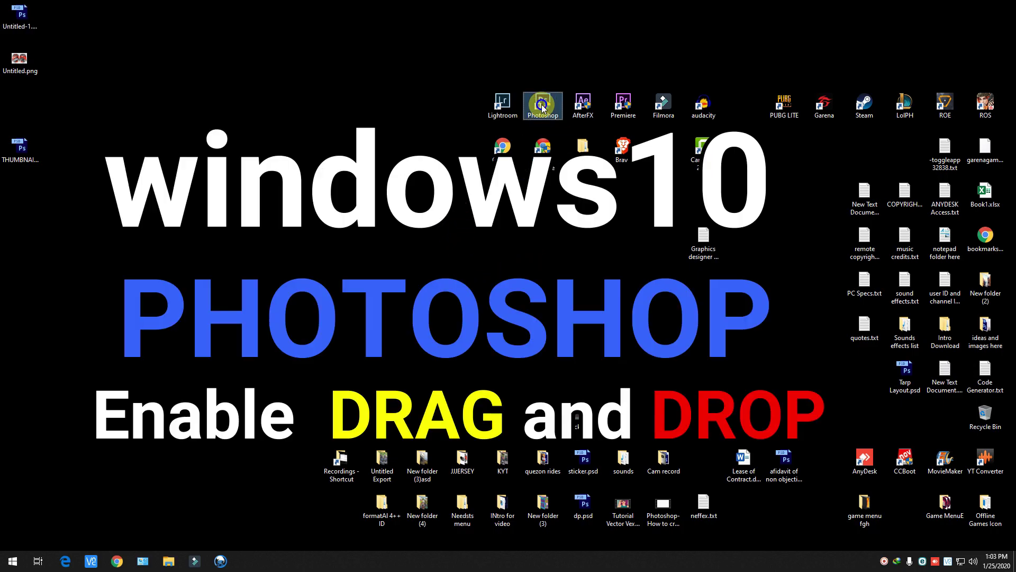
right_click(550, 106)
click(485, 129)
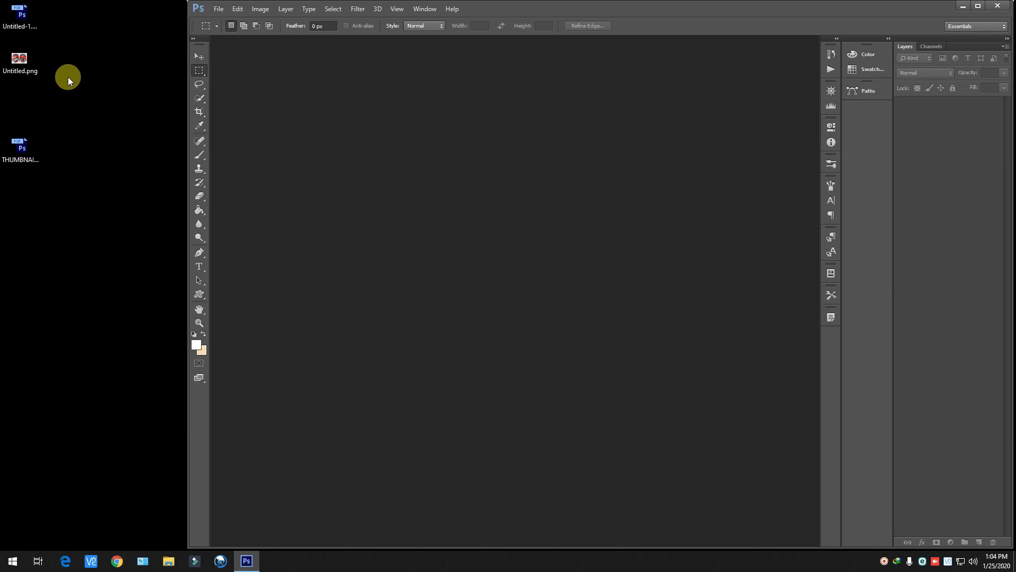
Preview Untitled.png in Windows Photo Viewer and reveal its containing folder
click(164, 96)
double_click(21, 66)
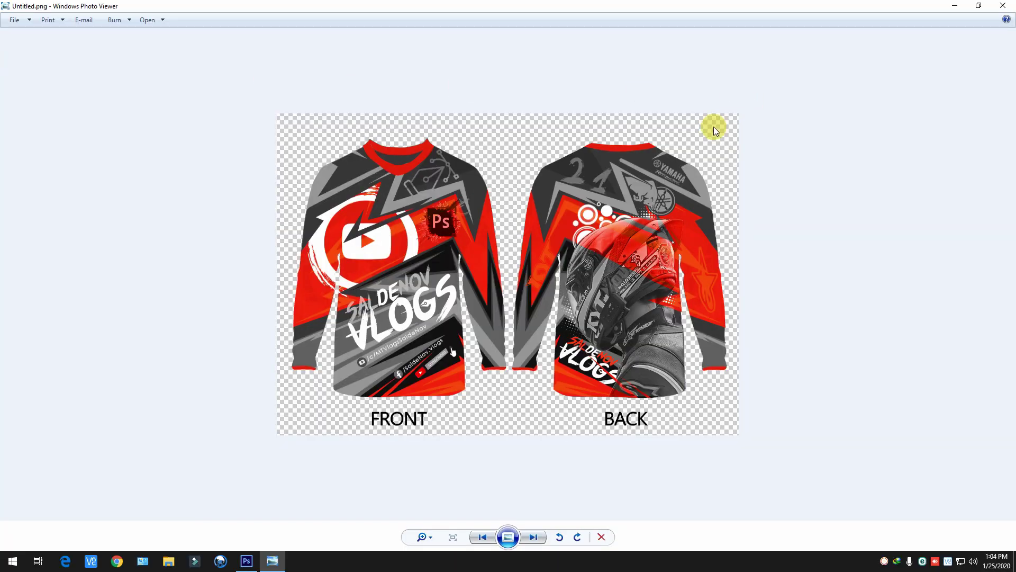
right_click(616, 162)
click(660, 200)
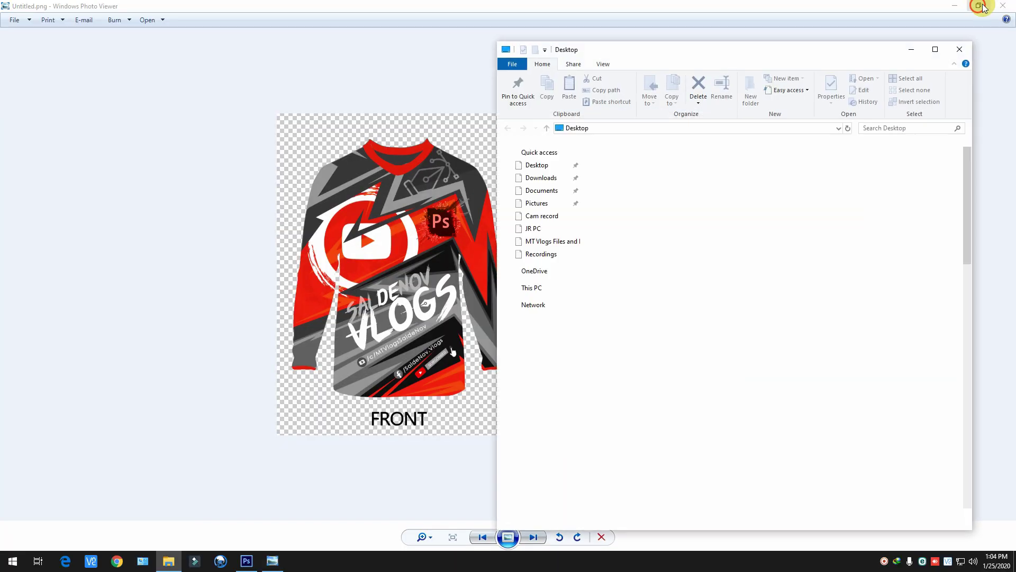
Close Windows Photo Viewer so the Photoshop workspace is in front
click(997, 6)
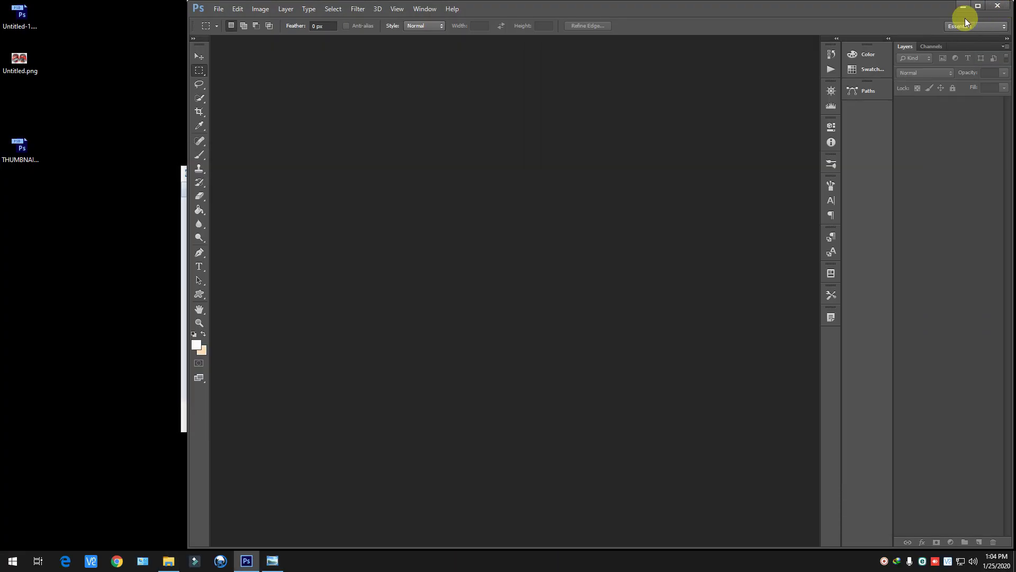
click(183, 210)
click(584, 172)
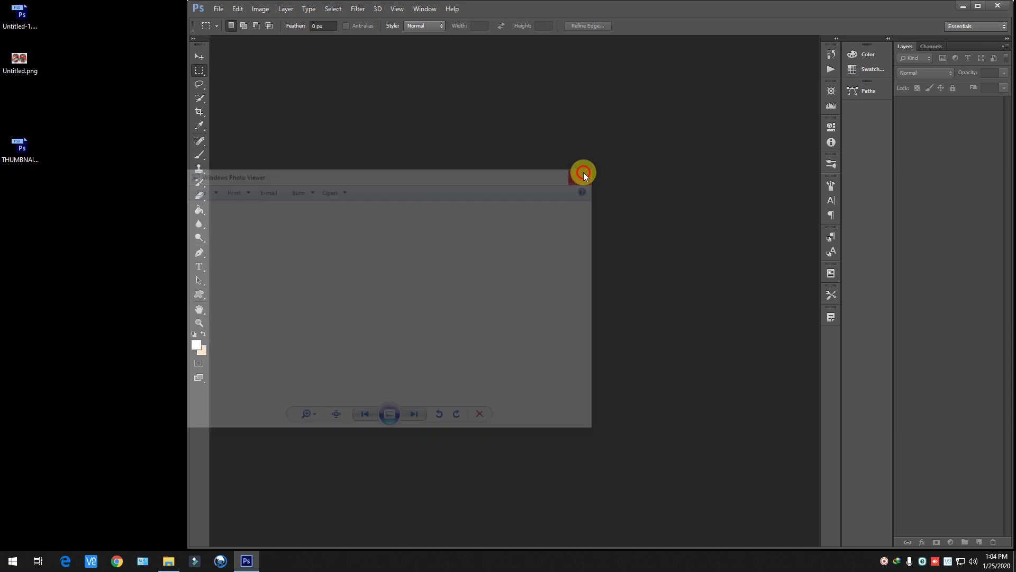
Try dropping Untitled.png onto the Photoshop canvas, then move the Explorer window to the right
click(168, 560)
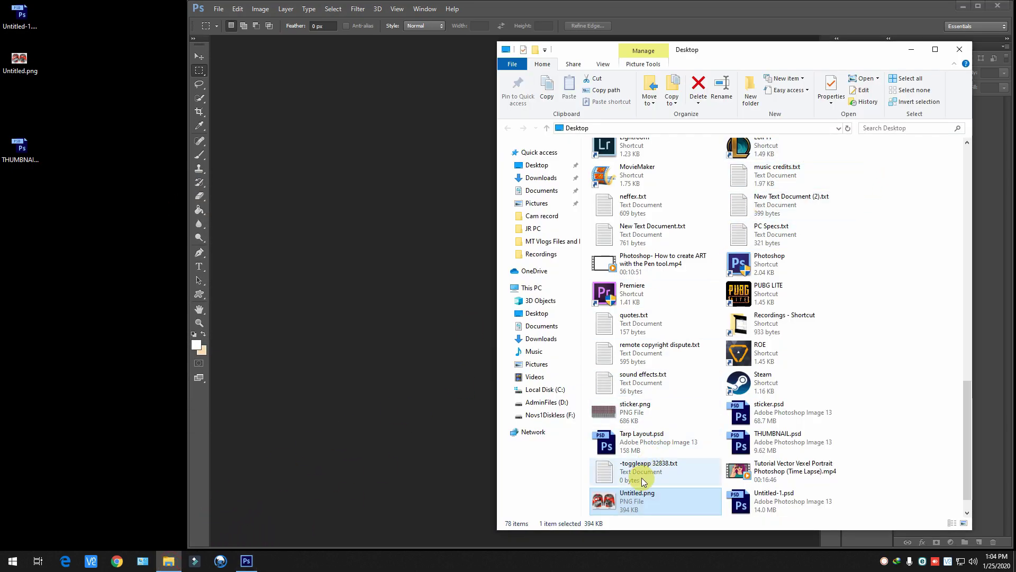
mouse_move(618, 502)
mouse_down()
mouse_move(408, 327)
mouse_move(601, 501)
mouse_up()
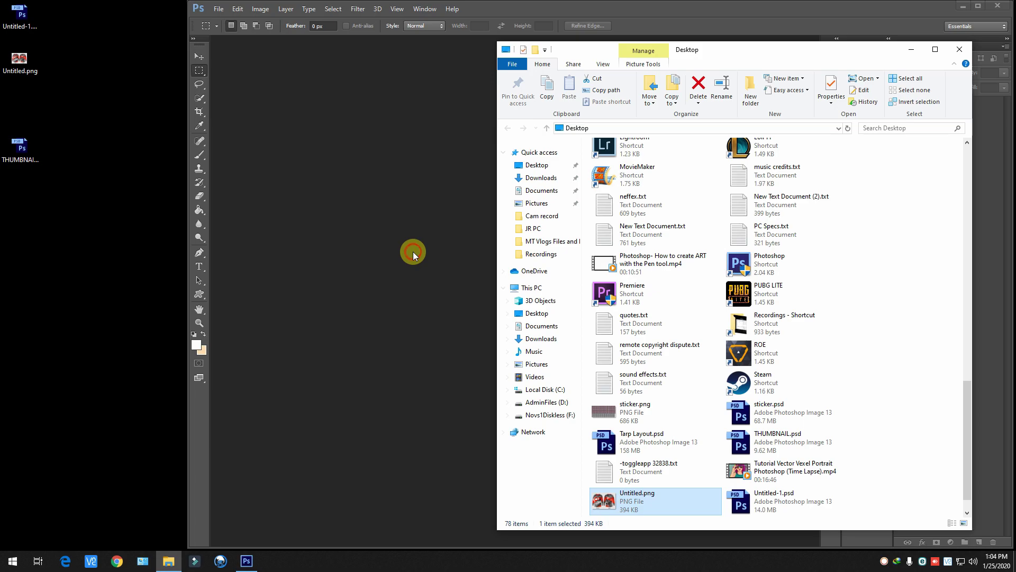
drag(752, 51, 860, 36)
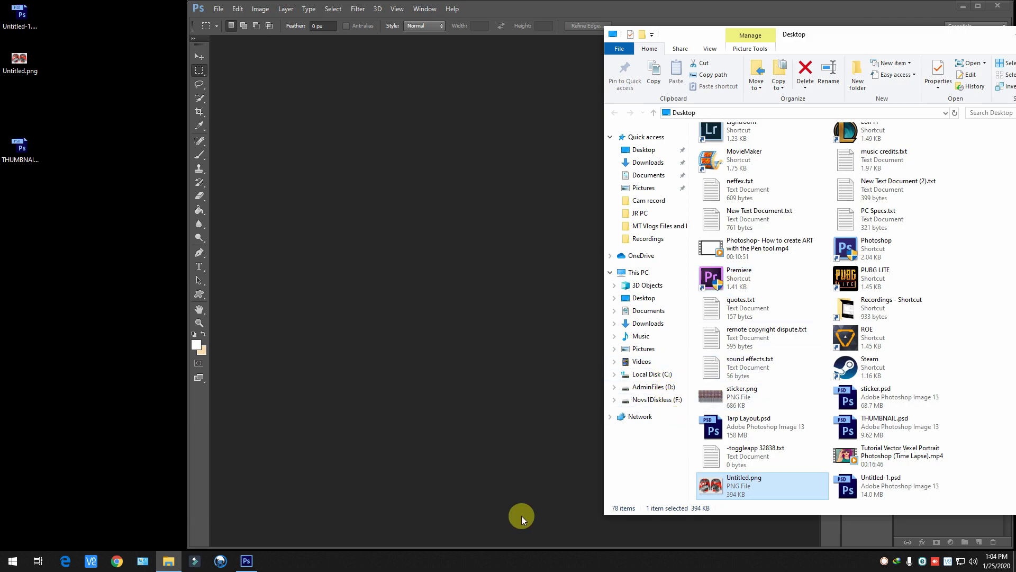
click(11, 562)
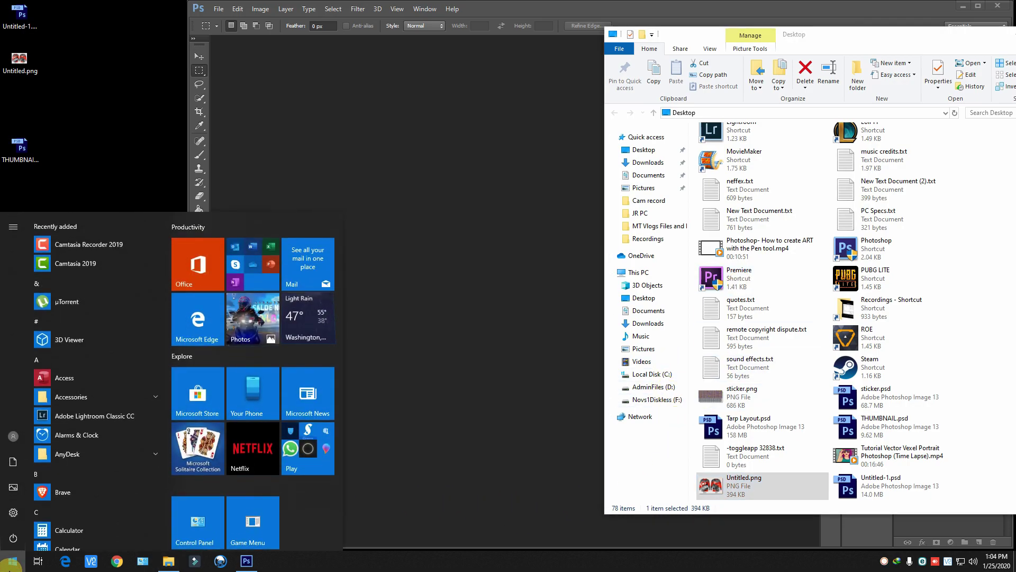
Launch Registry Editor via a regedit search and expand HKEY_LOCAL_MACHINE
text(regedit)
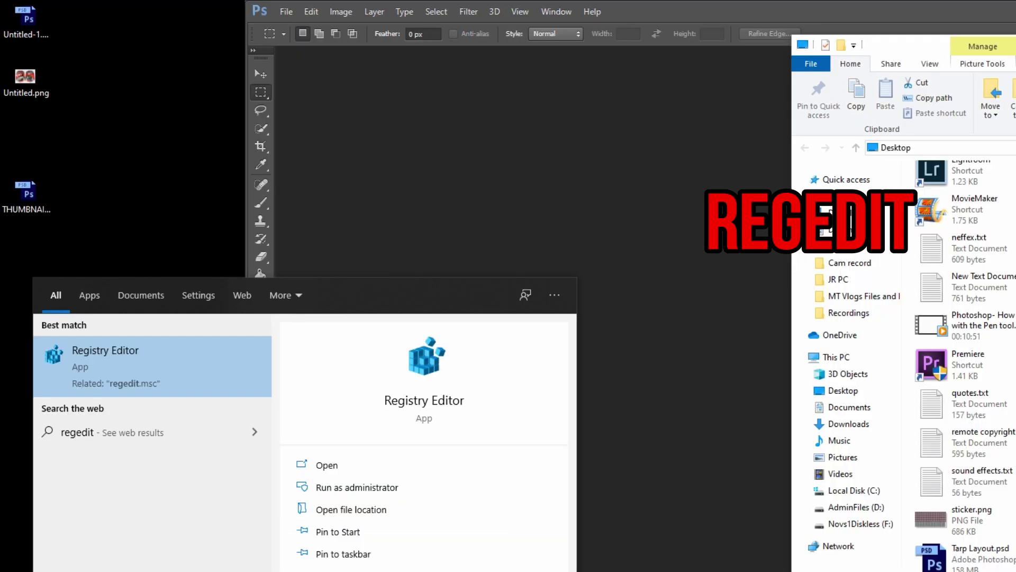
key(Return)
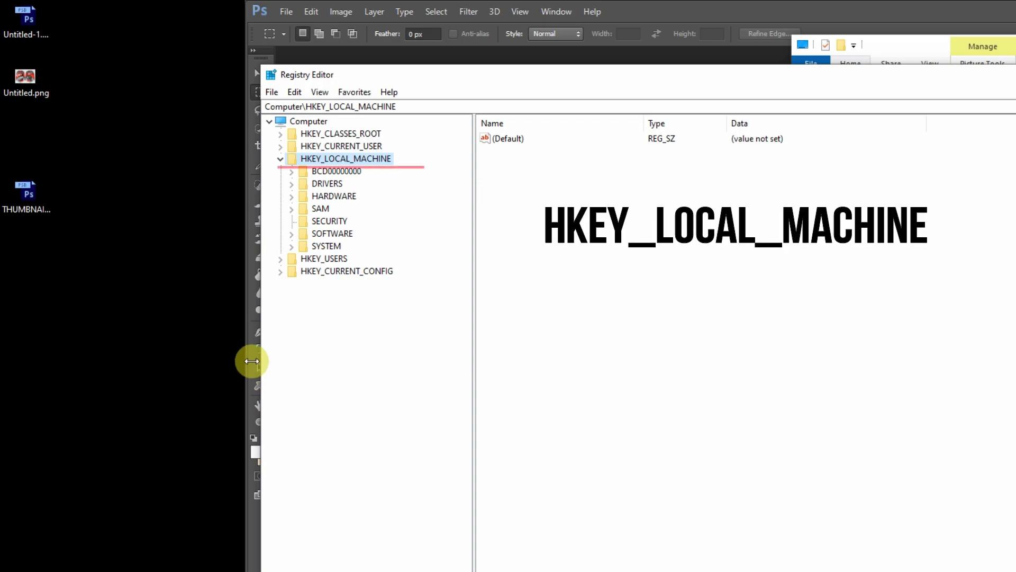
click(280, 159)
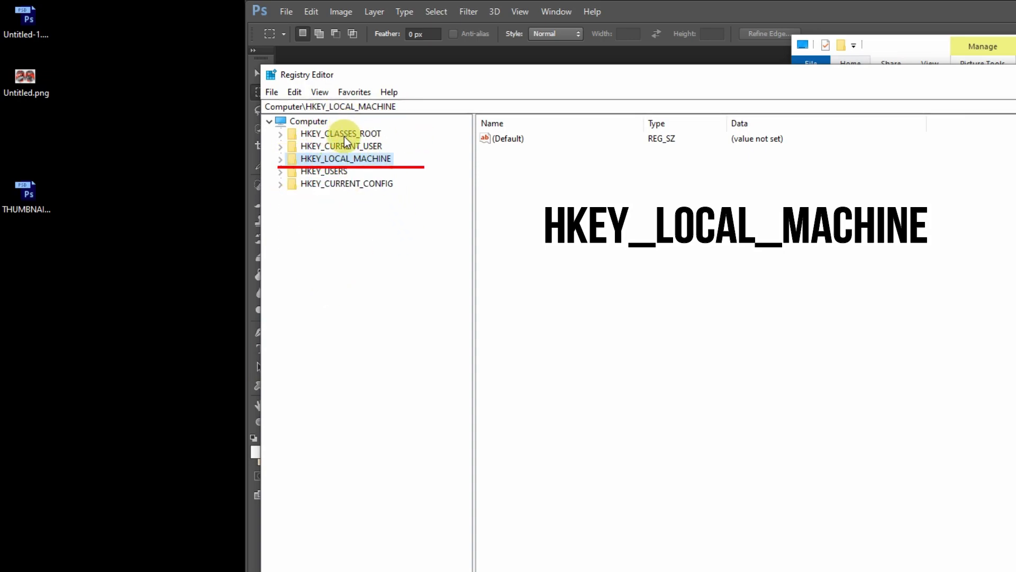
click(281, 160)
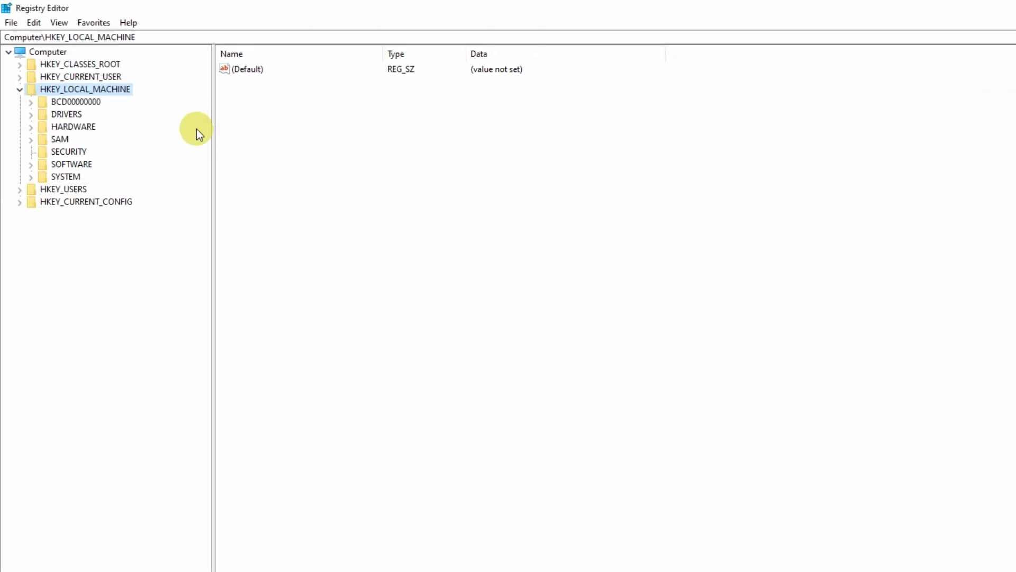
Widen the key tree pane and expand HKEY_LOCAL_MACHINE\SOFTWARE\Microsoft to list its subkeys
drag(213, 111, 316, 116)
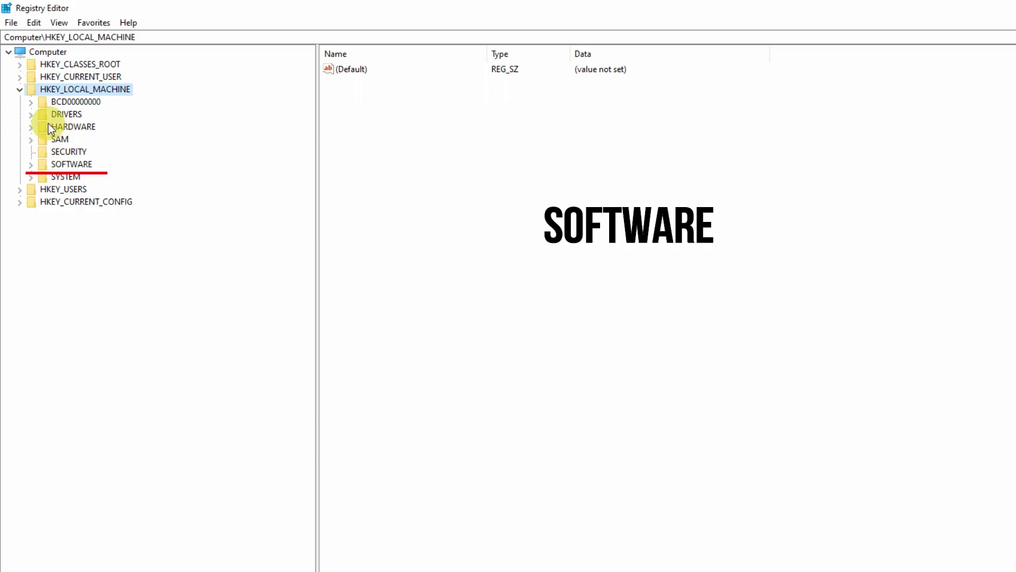
click(57, 165)
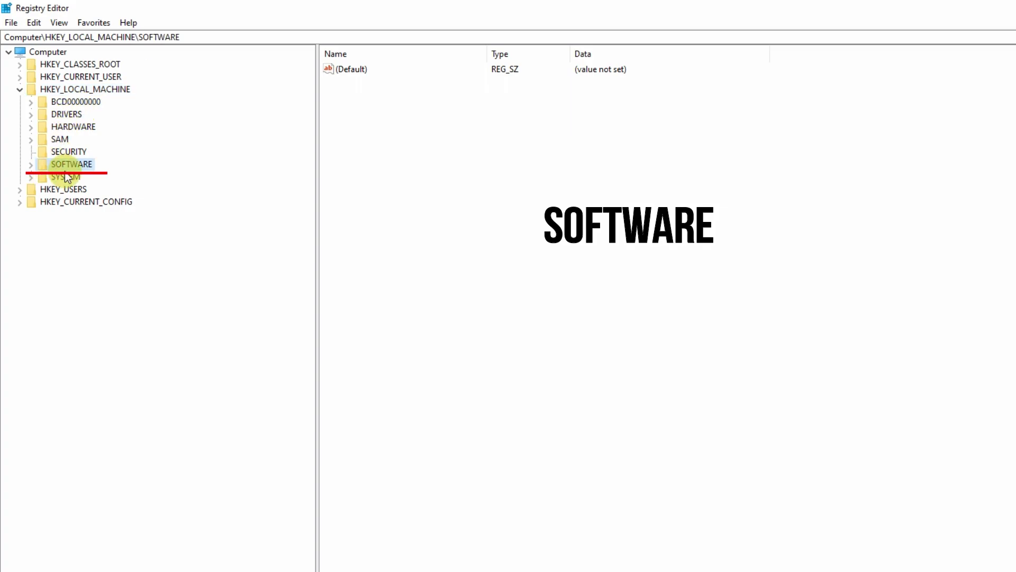
click(30, 164)
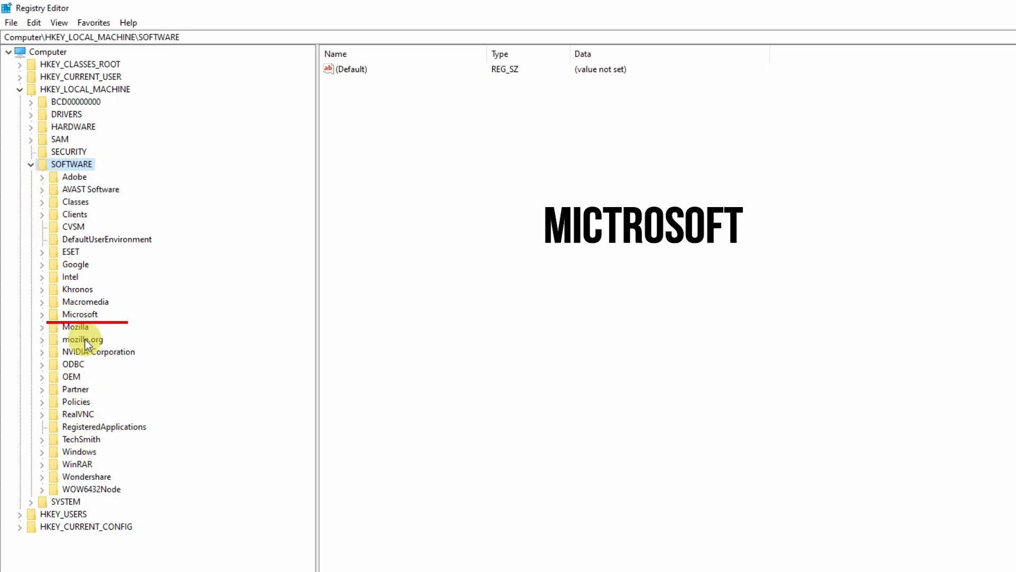
click(82, 315)
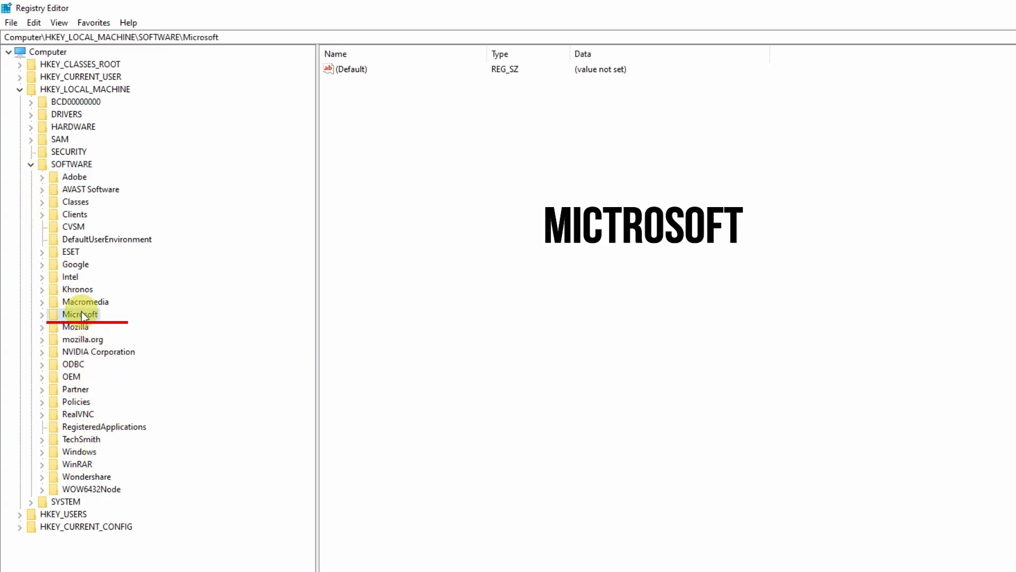
click(42, 315)
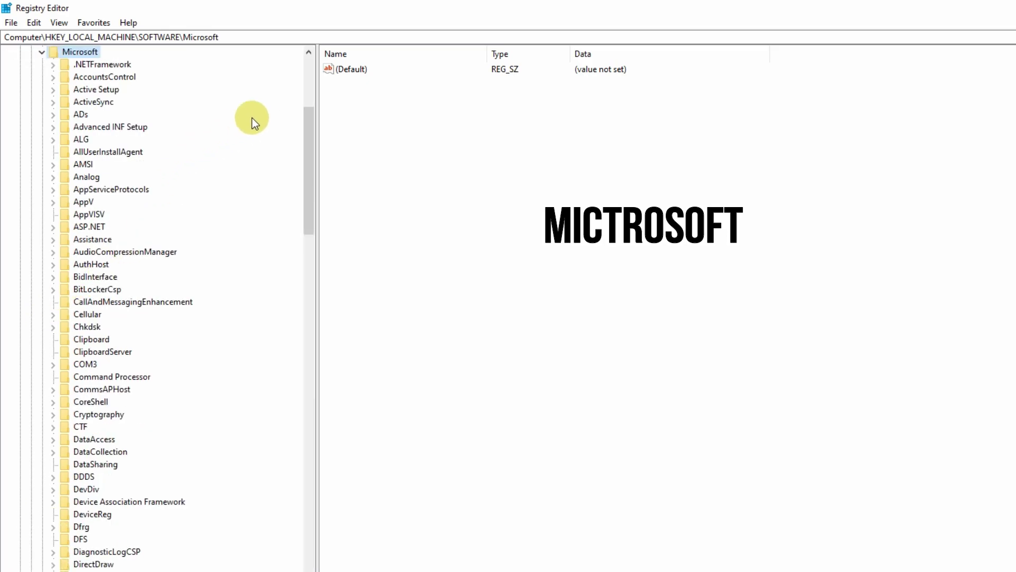
mouse_move(310, 121)
mouse_down()
mouse_move(304, 95)
mouse_move(288, 192)
mouse_up()
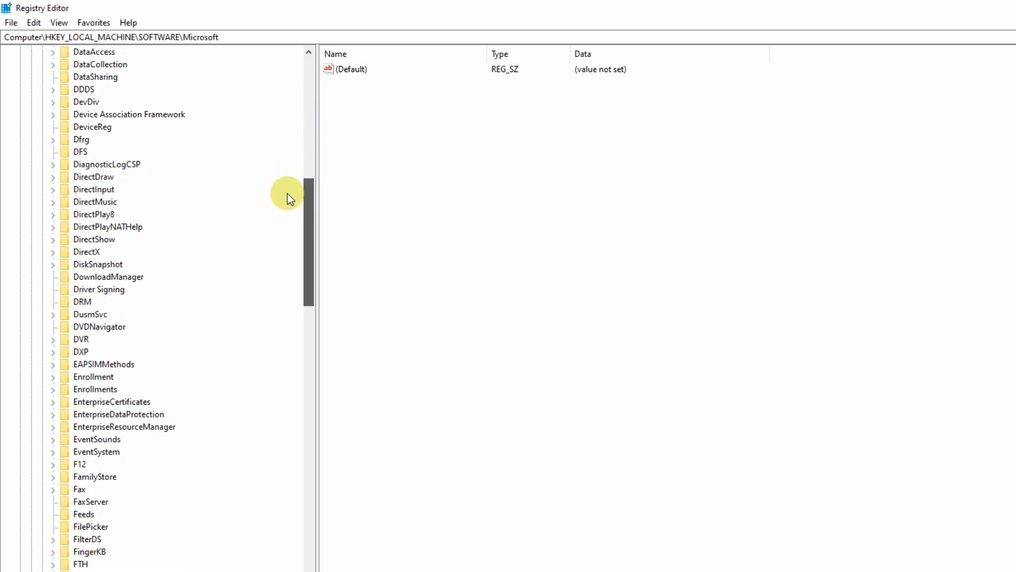
scroll(66, 437, down, 5)
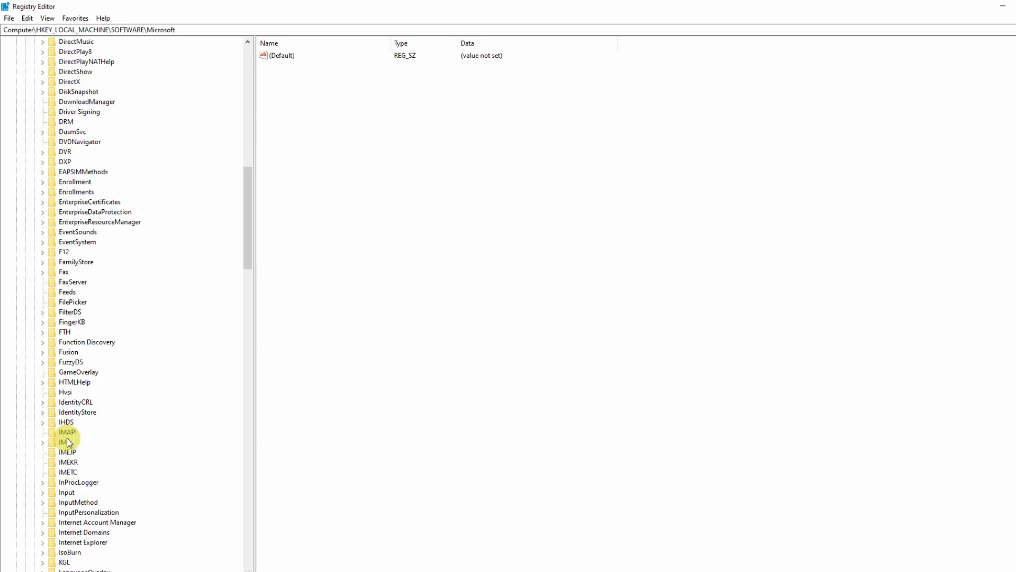
scroll(66, 437, down, 2)
Expand Microsoft\Windows\CurrentVersion in the registry key tree
click(93, 431)
key(w)
scroll(93, 423, down, 4)
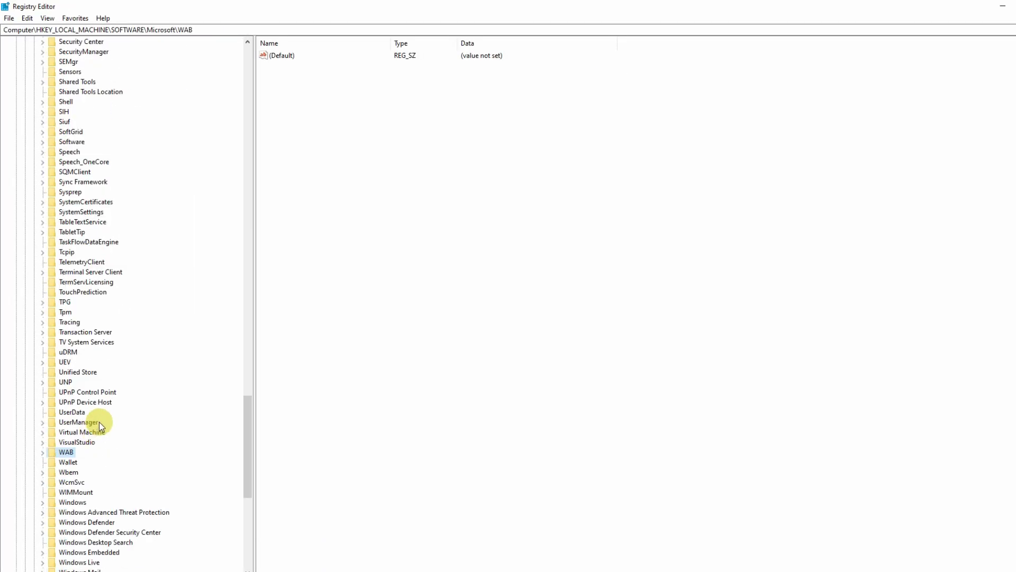
scroll(79, 474, down, 1)
click(83, 471)
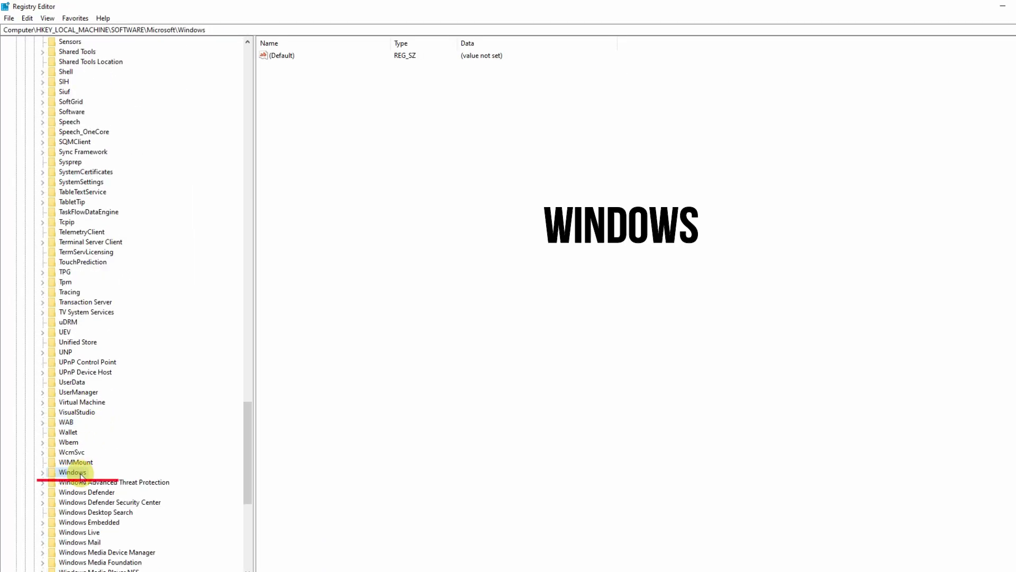
click(42, 472)
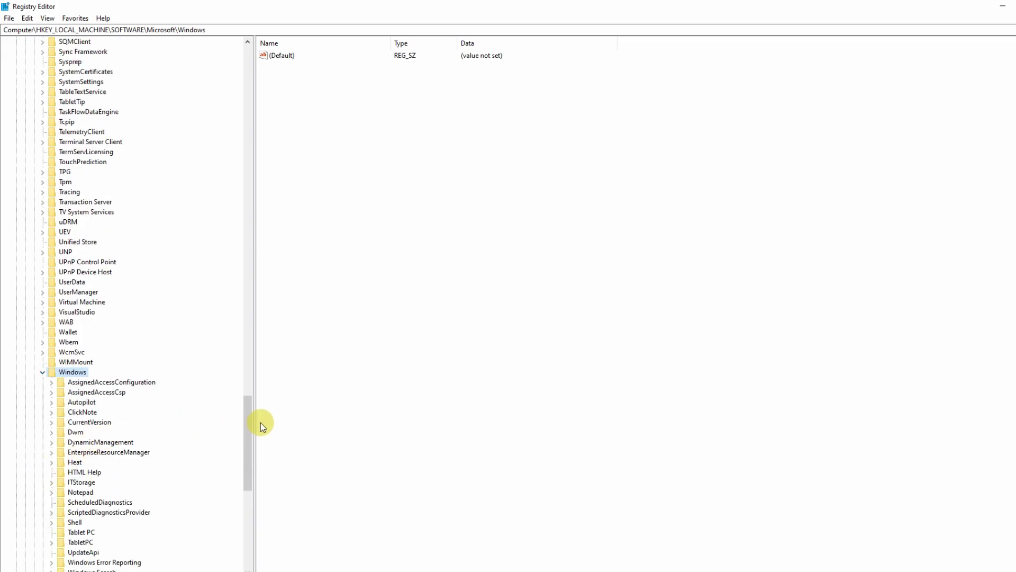
scroll(249, 424, down, 1)
scroll(244, 429, down, 2)
click(90, 344)
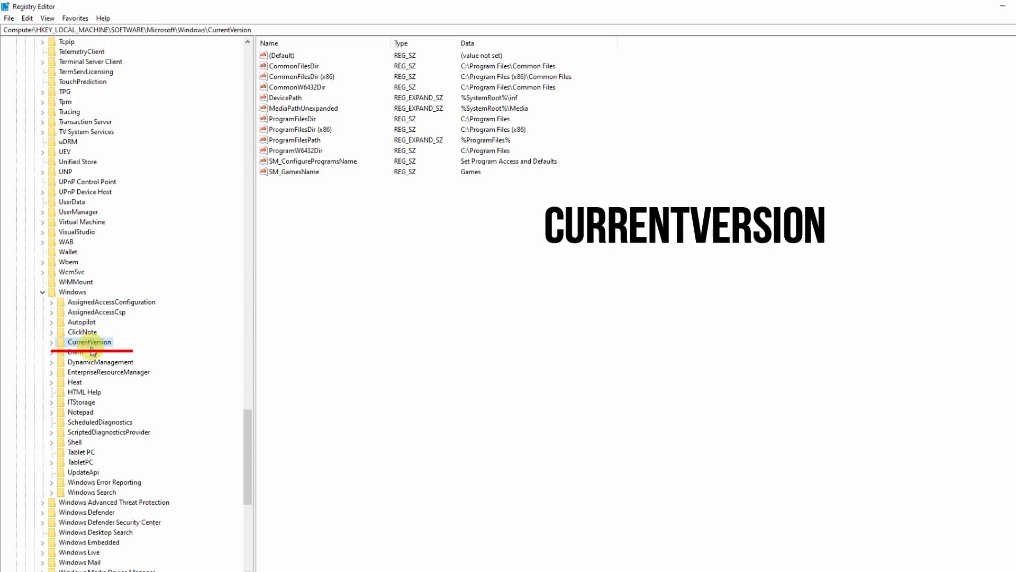
click(51, 342)
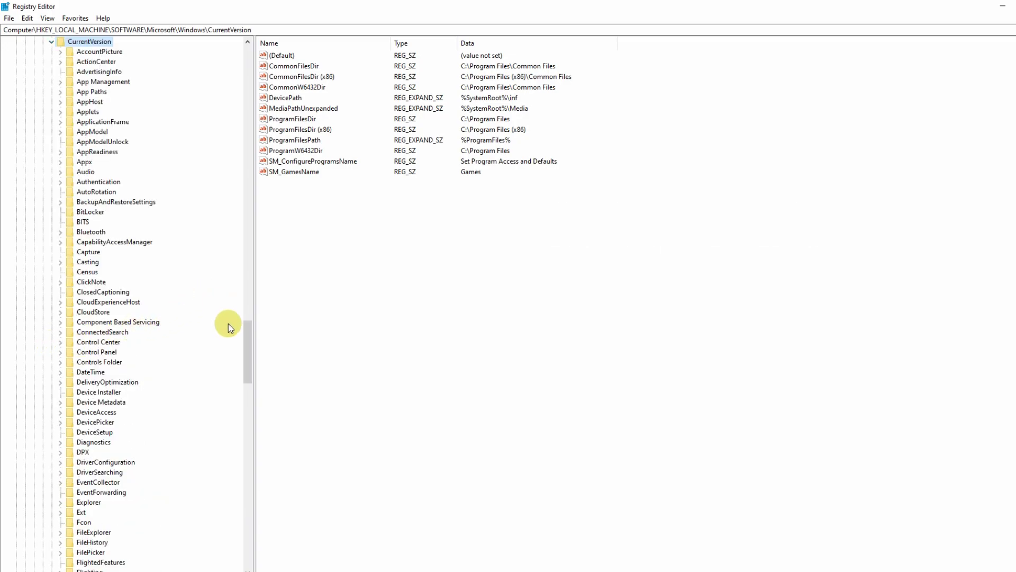
Open the Policies\System key and select its EnableLUA value
scroll(244, 329, up, 6)
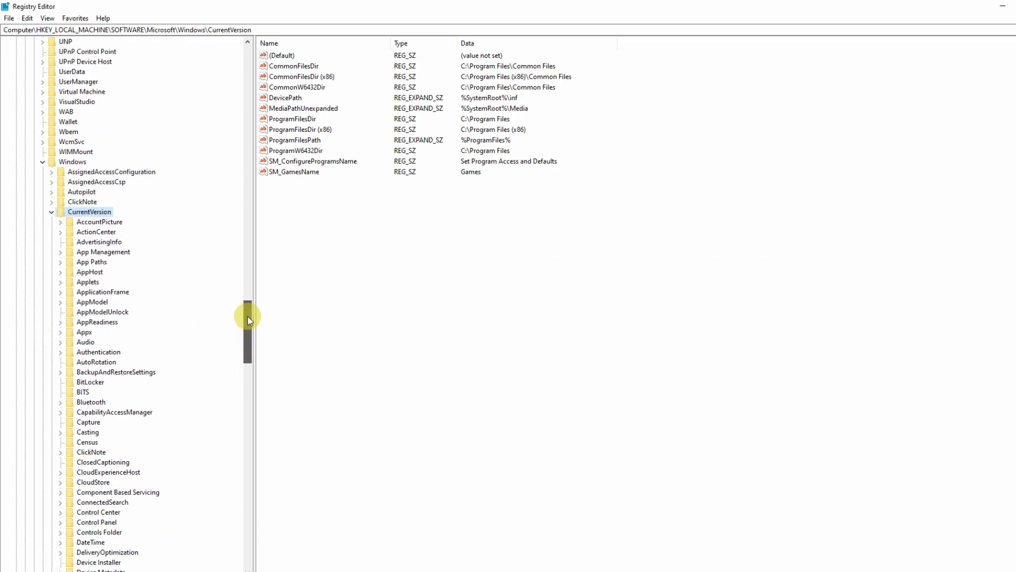
scroll(243, 322, down, 3)
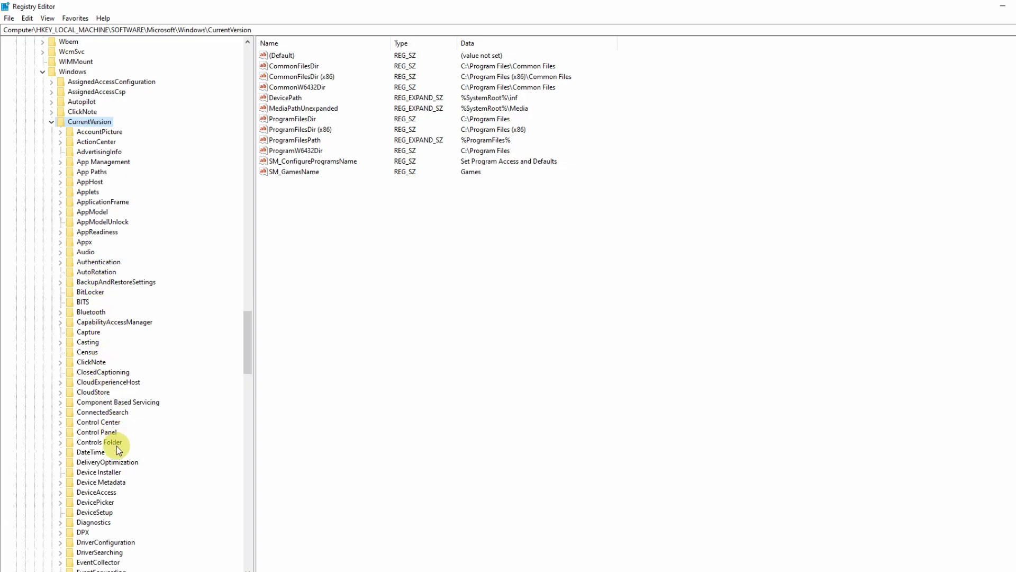
drag(238, 338, 232, 412)
click(88, 372)
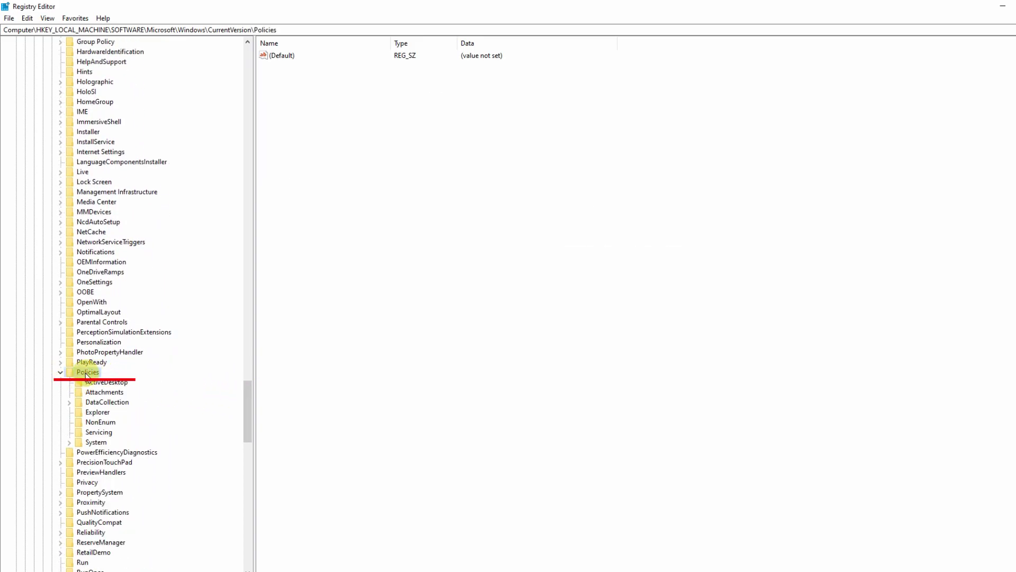
click(106, 440)
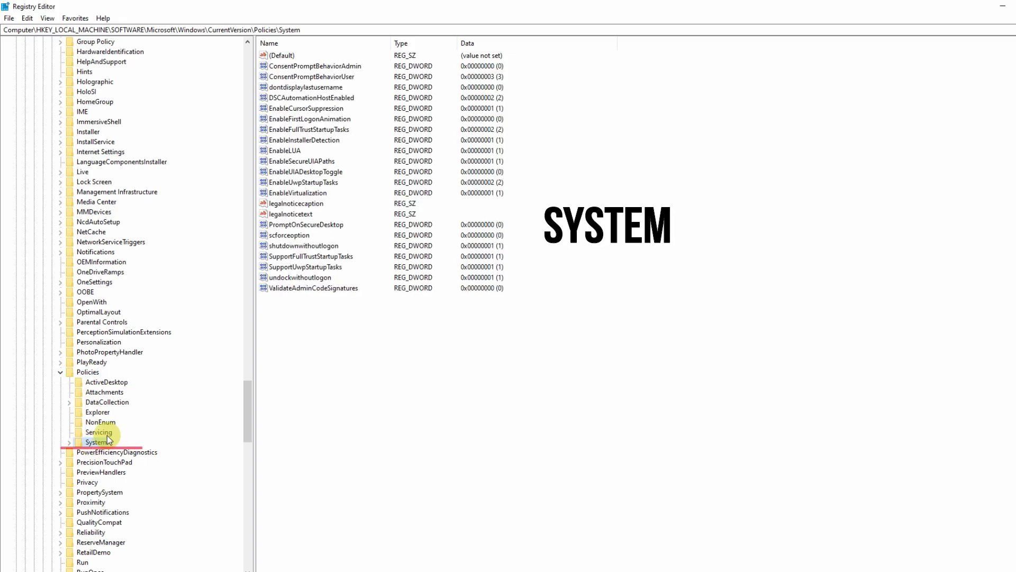
click(70, 443)
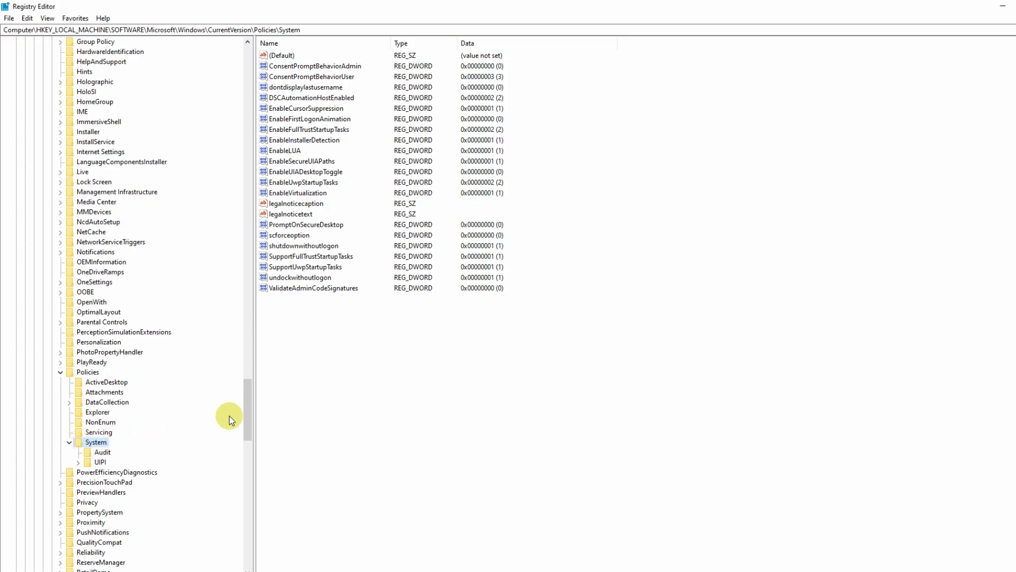
scroll(247, 405, down, 1)
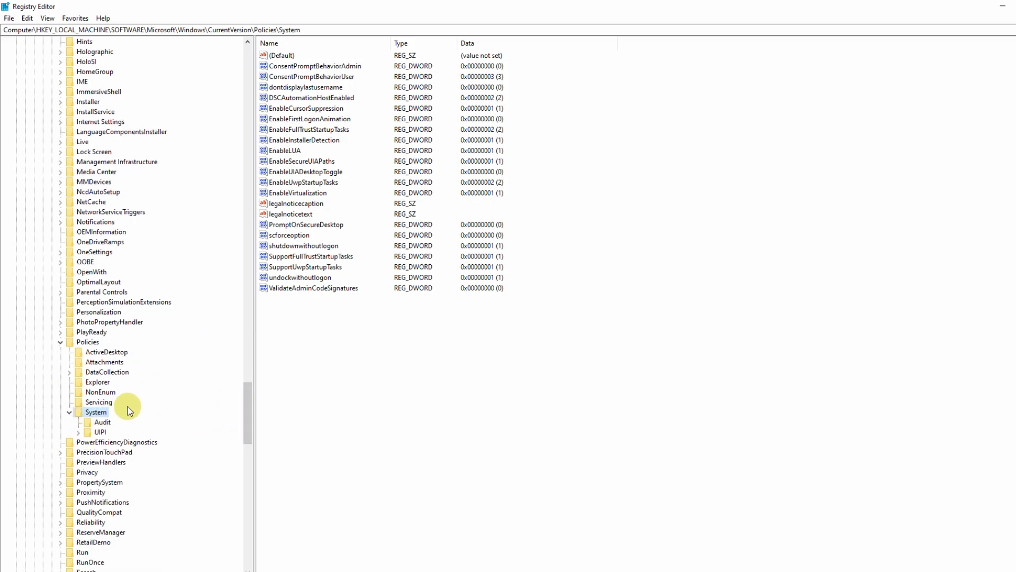
click(69, 413)
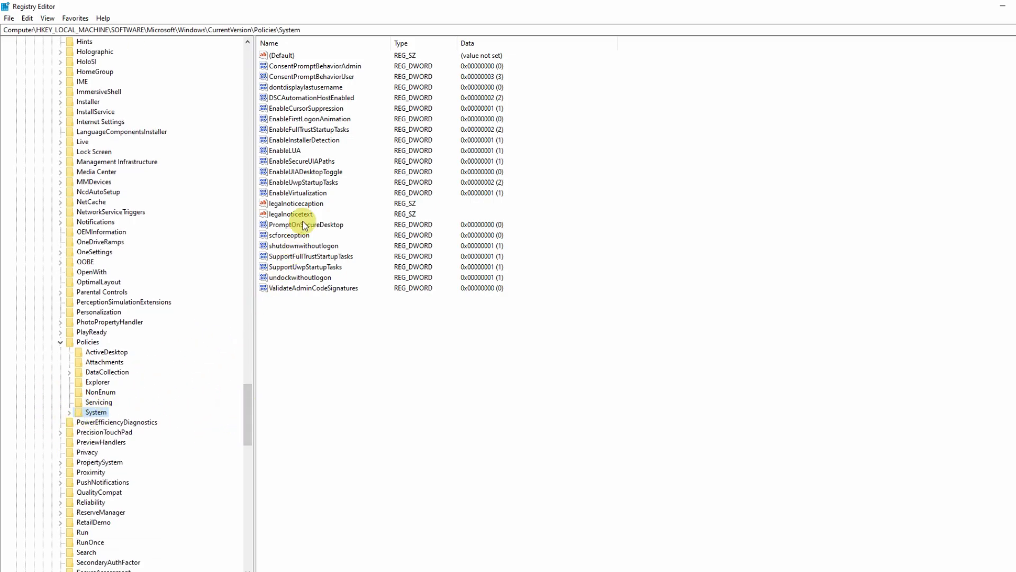
click(295, 152)
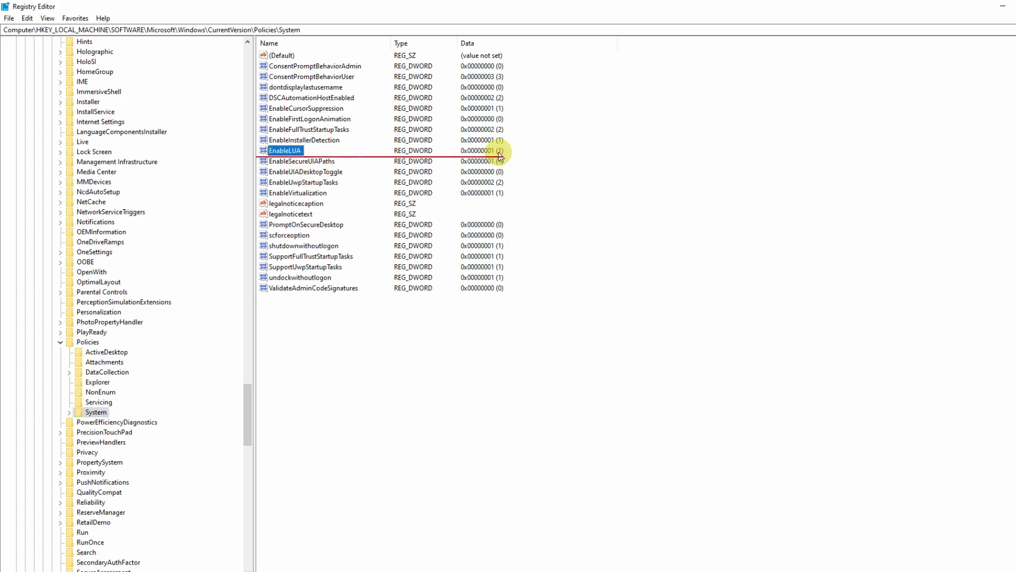
Change EnableLUA's value data from 1 to 0 and confirm
double_click(295, 153)
drag(122, 56, 345, 207)
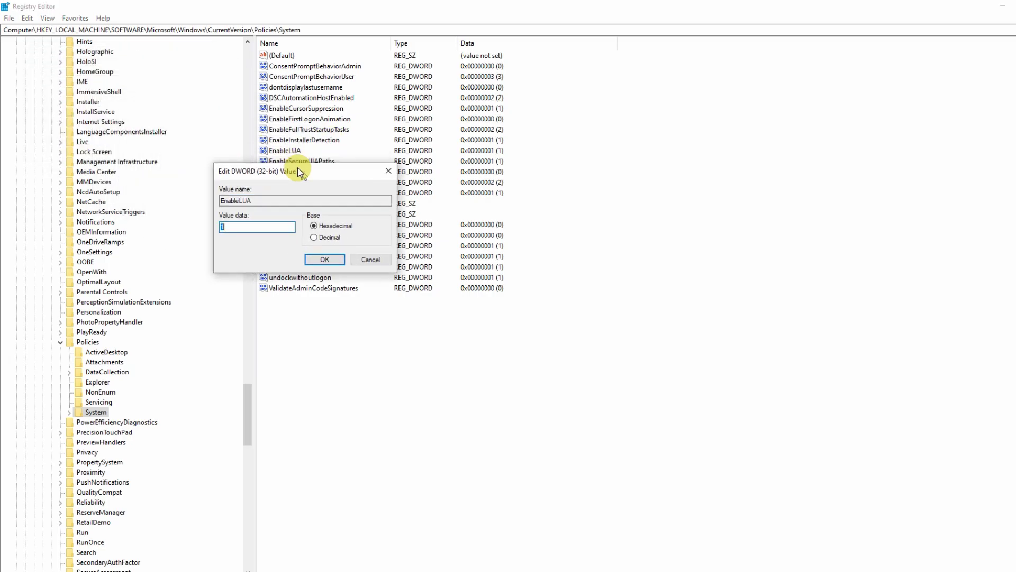
text(0)
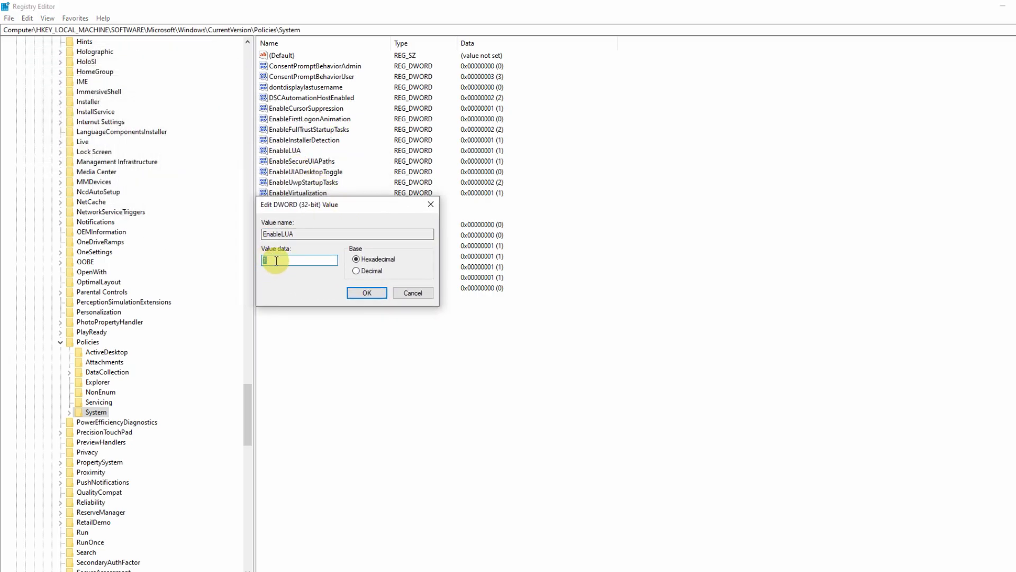
click(361, 293)
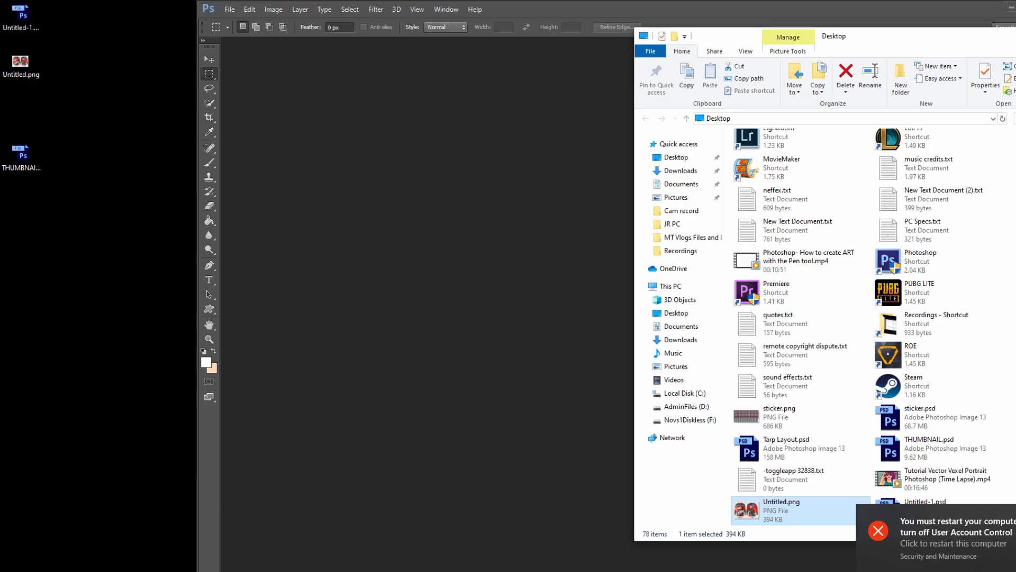
Close File Explorer, minimize Photoshop, and restart Windows from the Start power menu
click(983, 35)
click(1008, 7)
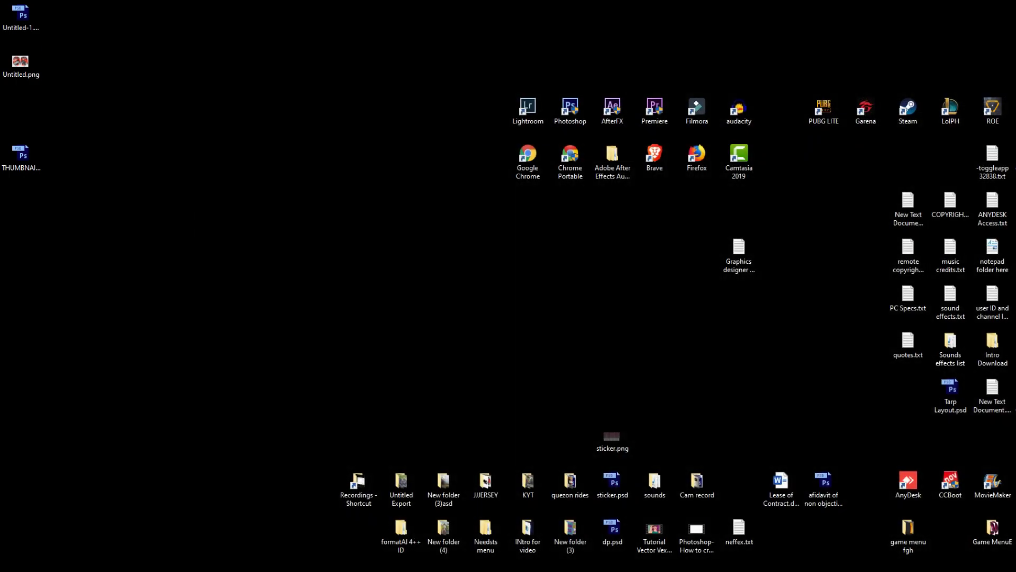
click(13, 571)
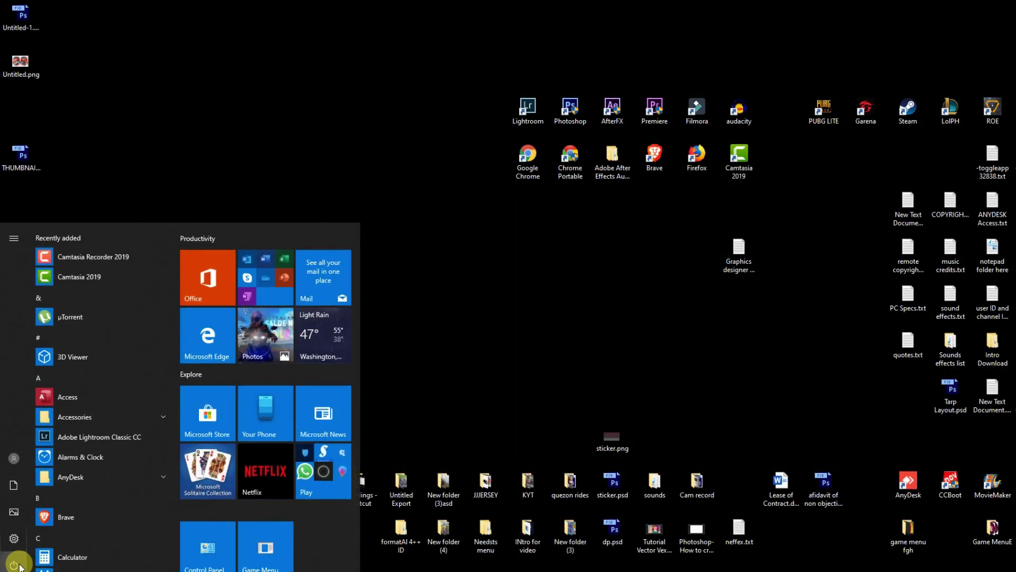
click(16, 565)
click(32, 546)
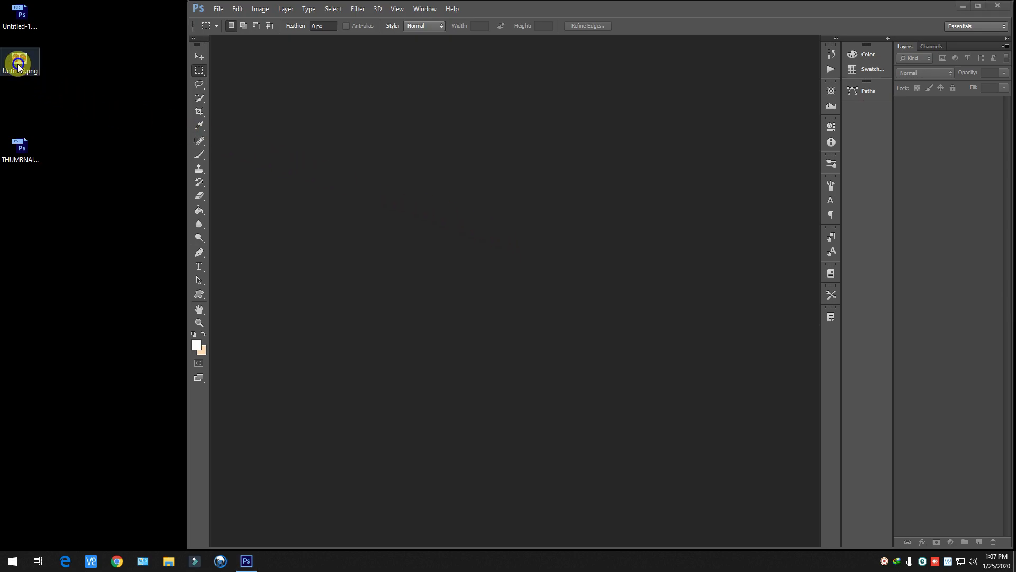
Preview Untitled.png in Windows Photo Viewer and reveal its location in Explorer
right_click(22, 59)
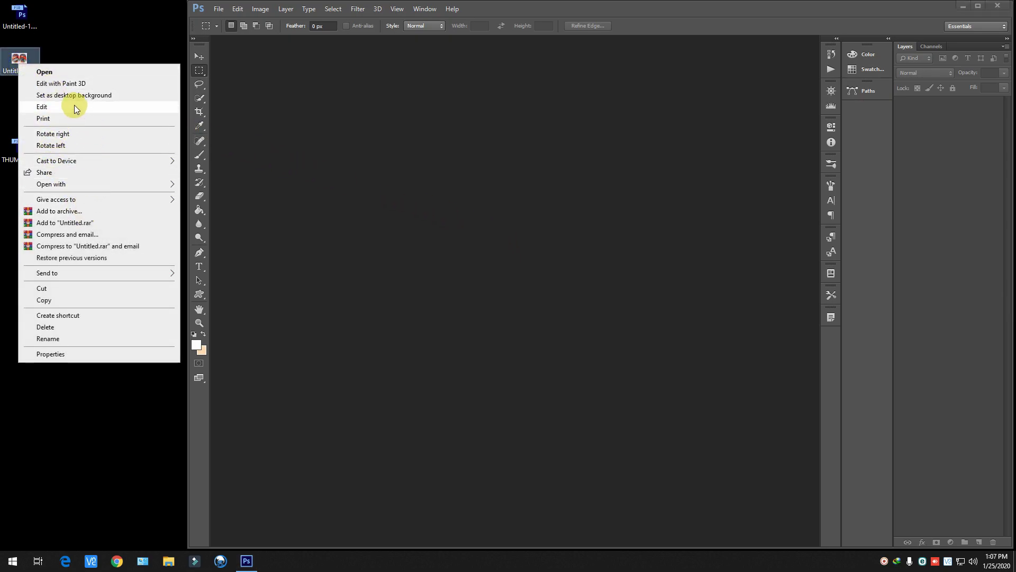
double_click(23, 58)
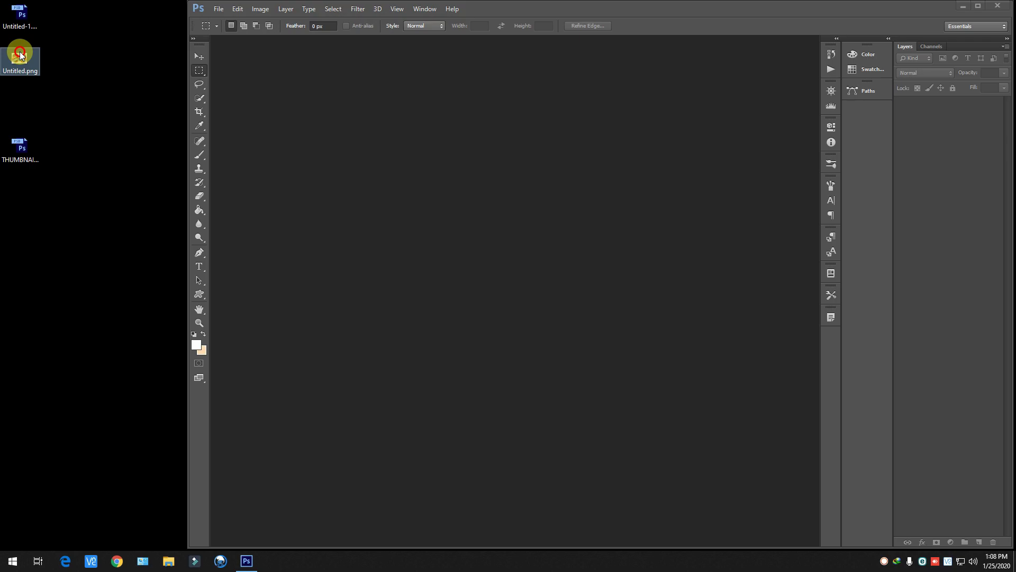
right_click(519, 259)
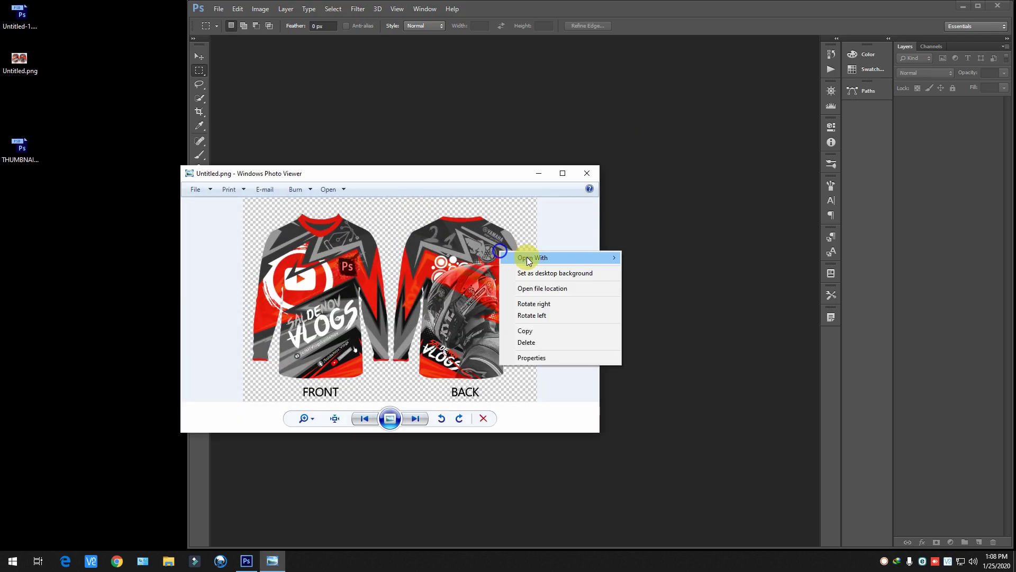
click(545, 287)
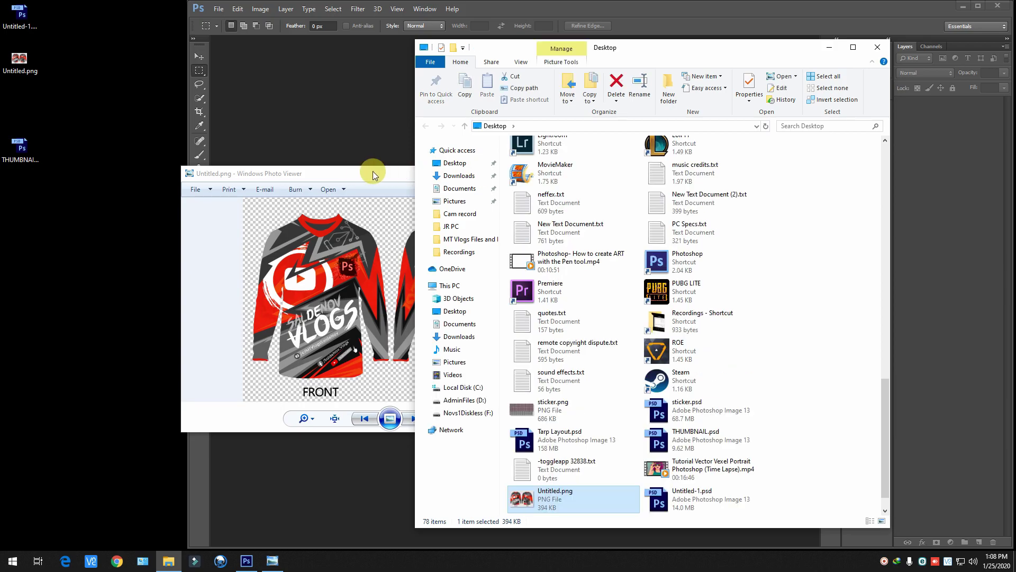
Close the viewer and drag Untitled.png from the Desktop folder into Photoshop to open it
click(373, 175)
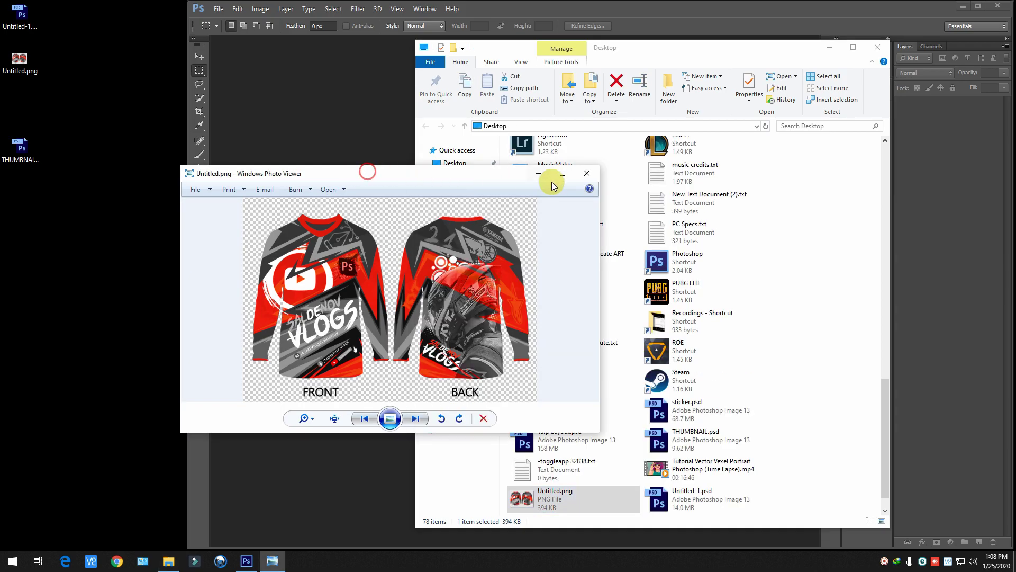
click(587, 174)
mouse_move(553, 495)
mouse_down()
mouse_move(517, 459)
mouse_move(350, 191)
mouse_up()
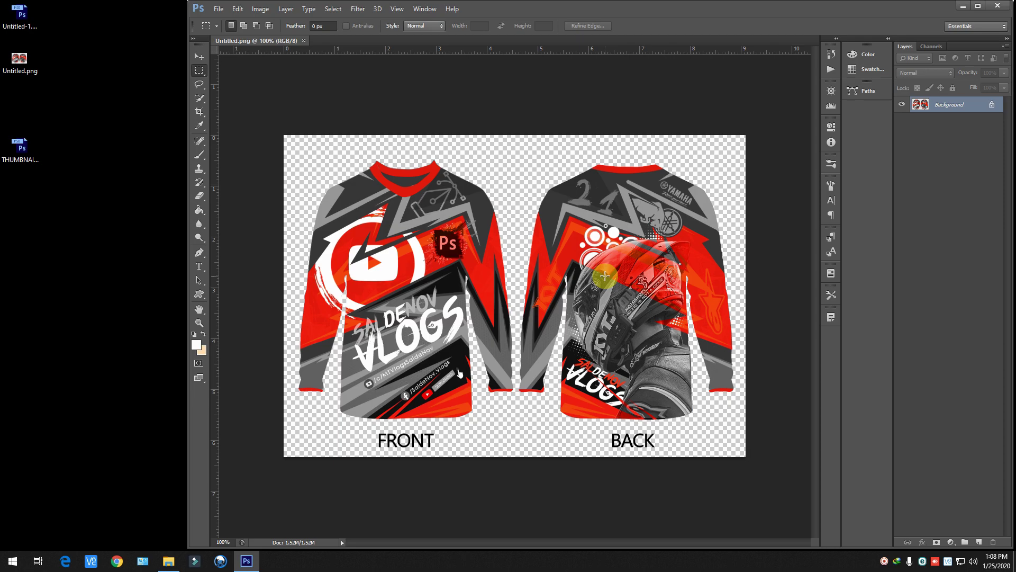
Maximize Photoshop, zoom to 66.7%, and try placing sticker.png over the jerseys, then cancel
click(982, 7)
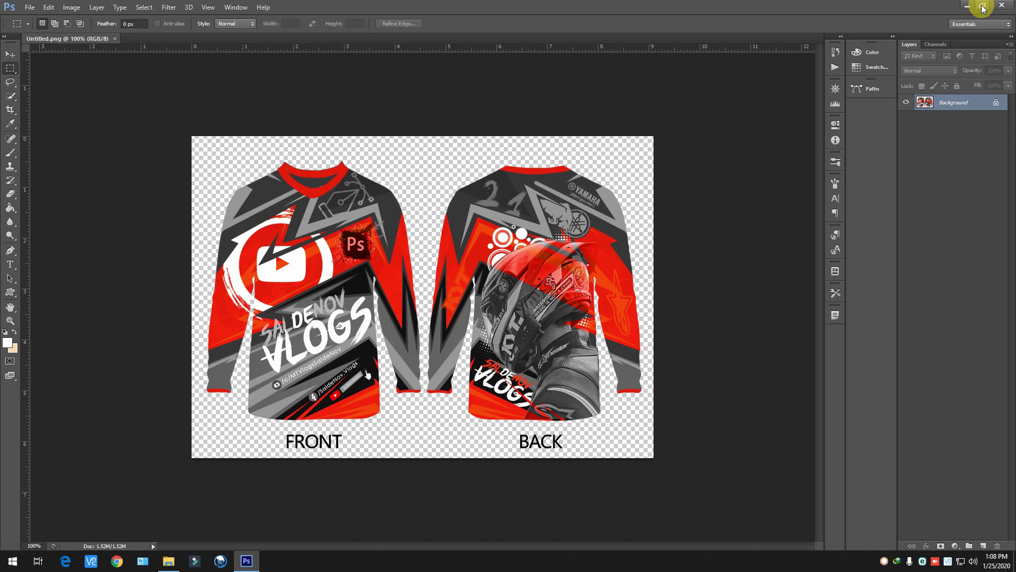
key(ctrl+minus)
click(169, 560)
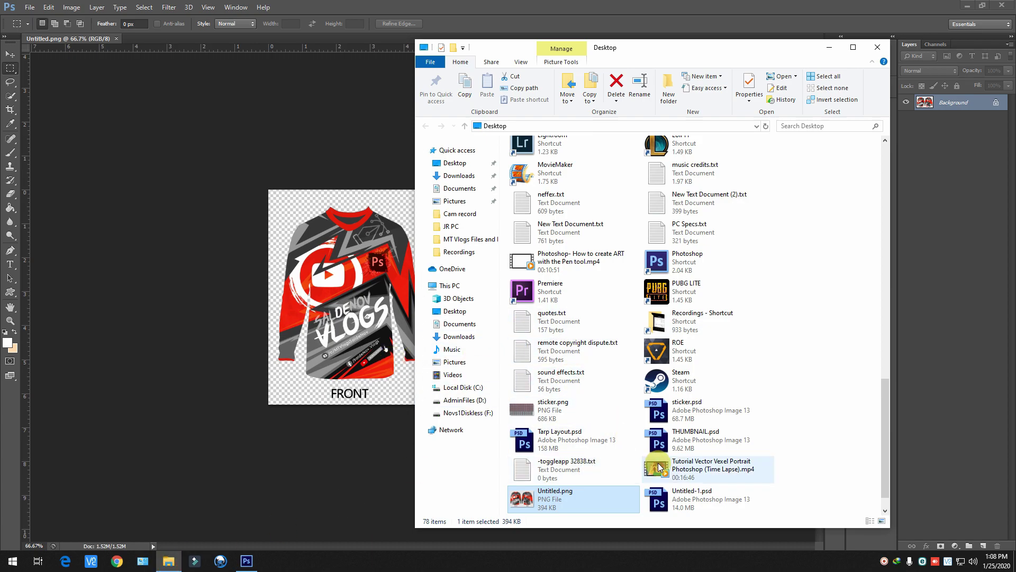
click(557, 412)
click(198, 189)
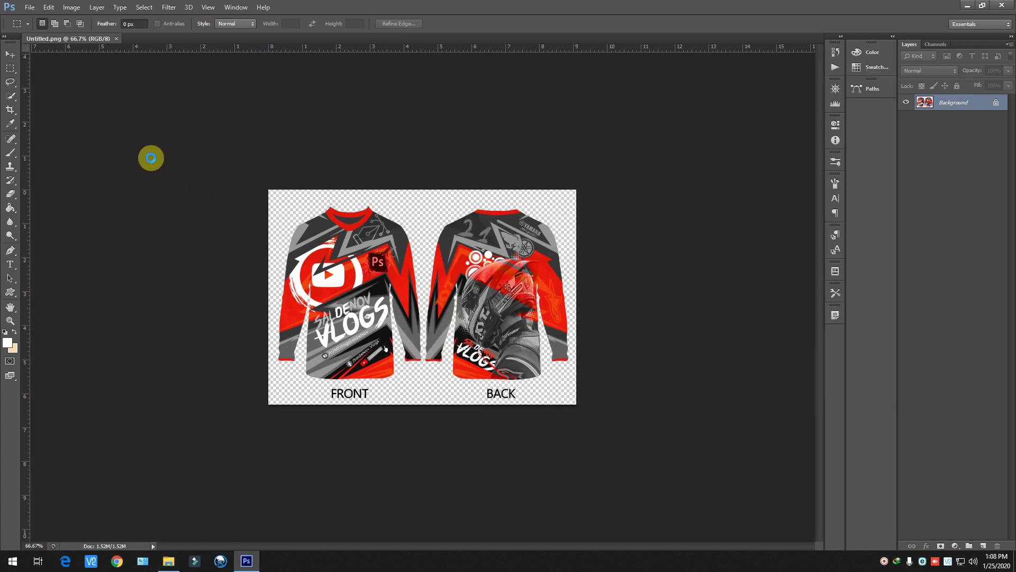
drag(151, 157, 487, 255)
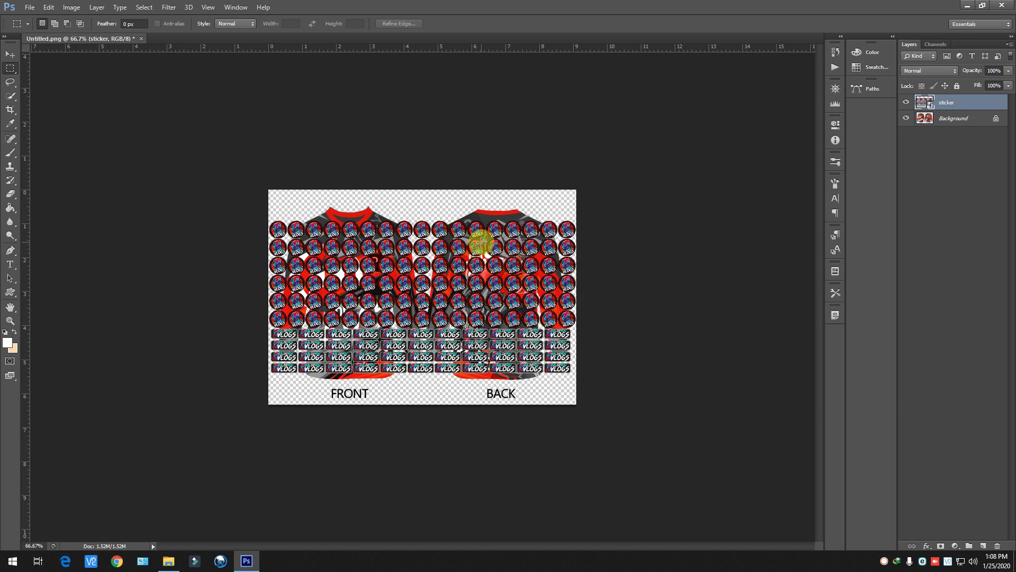
key(Escape)
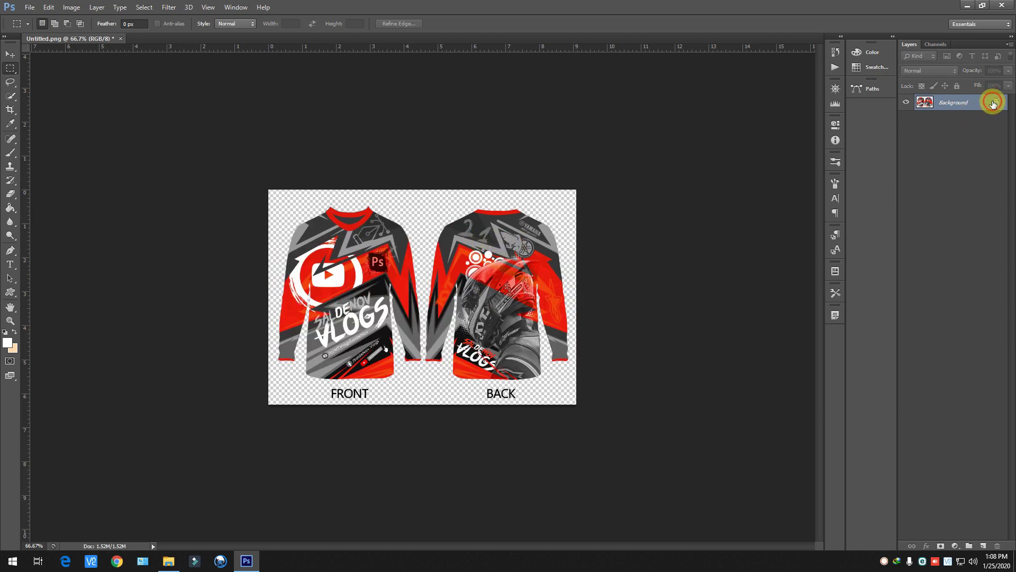
Convert Background to Layer 0, close Untitled.png unsaved, and open sticker.png as its own document
double_click(993, 103)
key(Return)
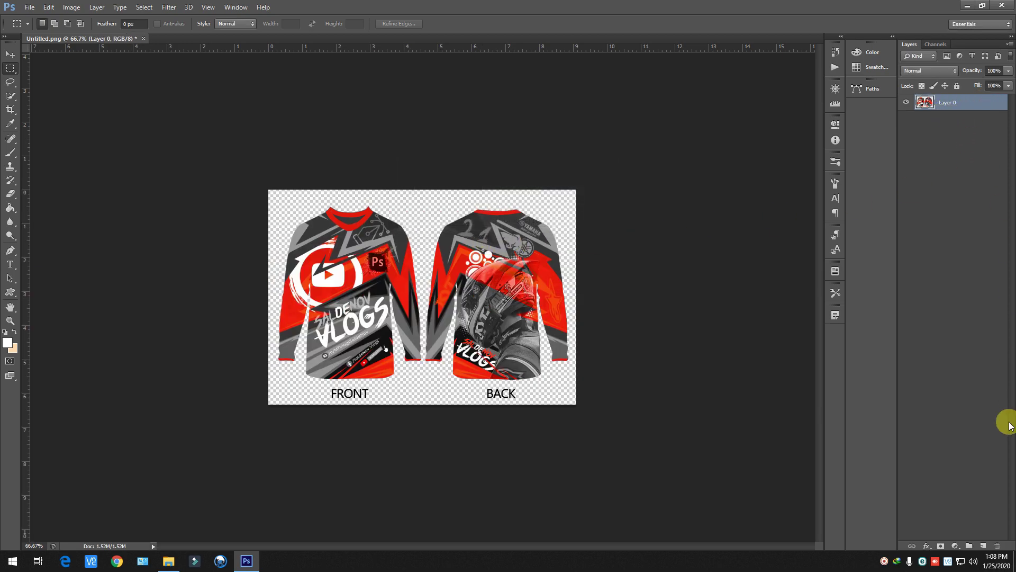
key(ctrl+w)
click(507, 212)
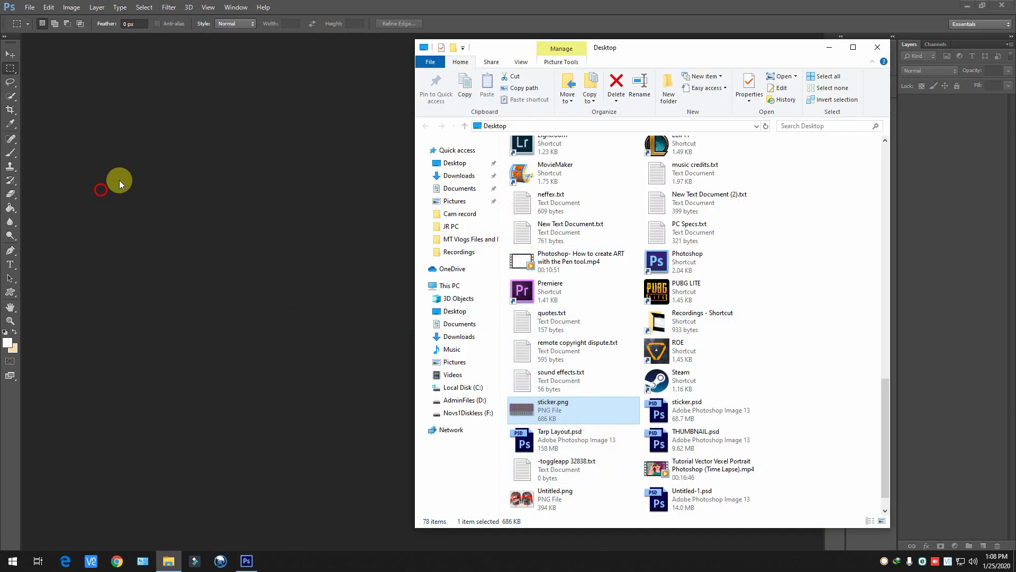
drag(119, 180, 344, 212)
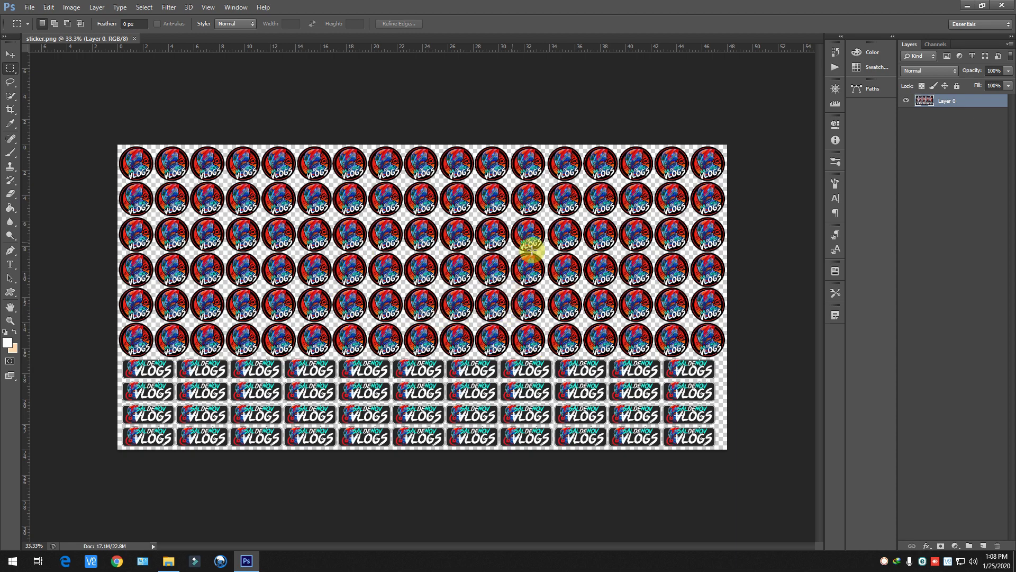